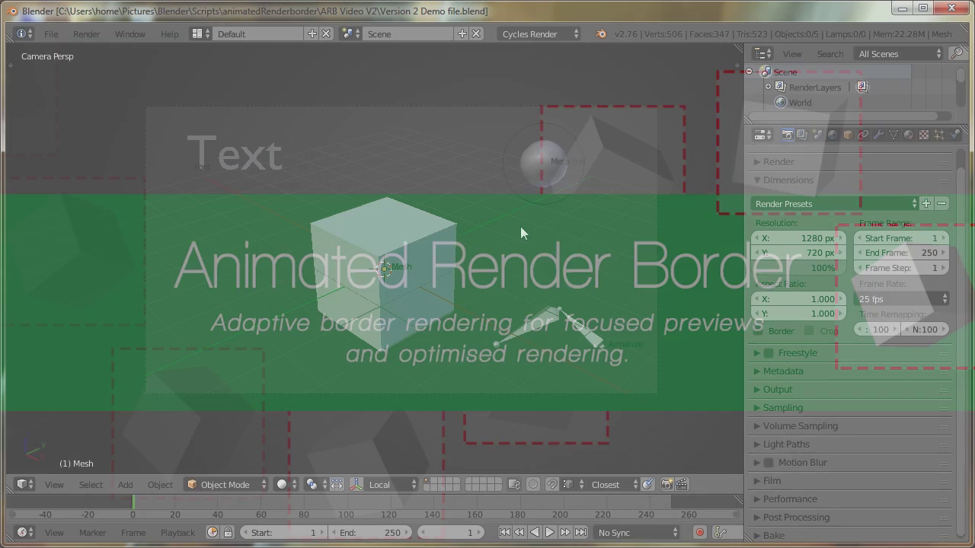
# - Enable the Animated Render Border add-on and tick its Display border dimensions preference
pyautogui.scroll(-4, 849, 266)
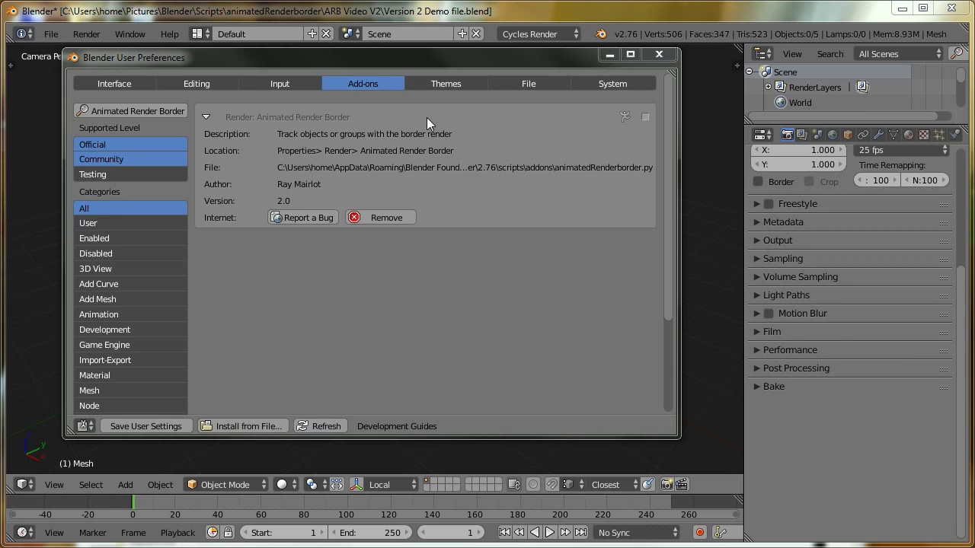
pyautogui.click(644, 117)
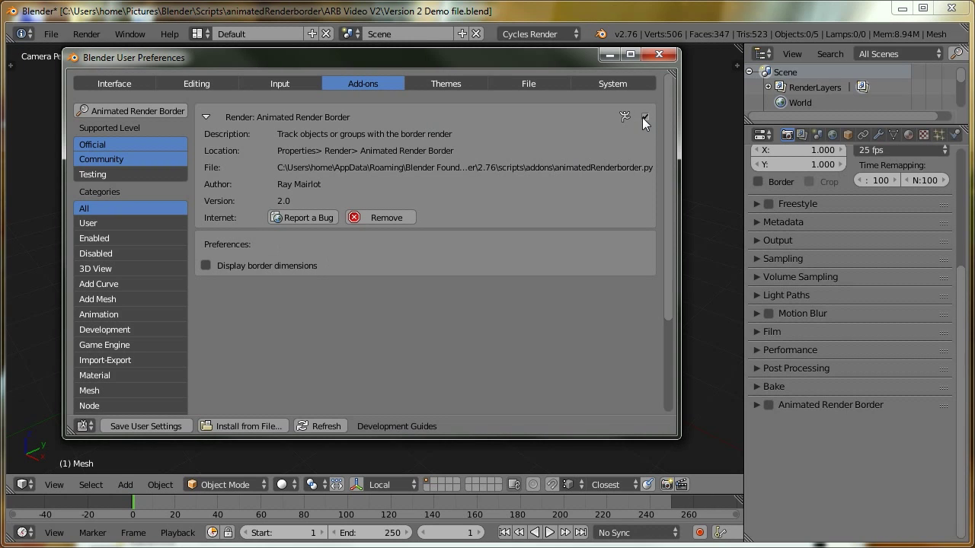
pyautogui.click(756, 405)
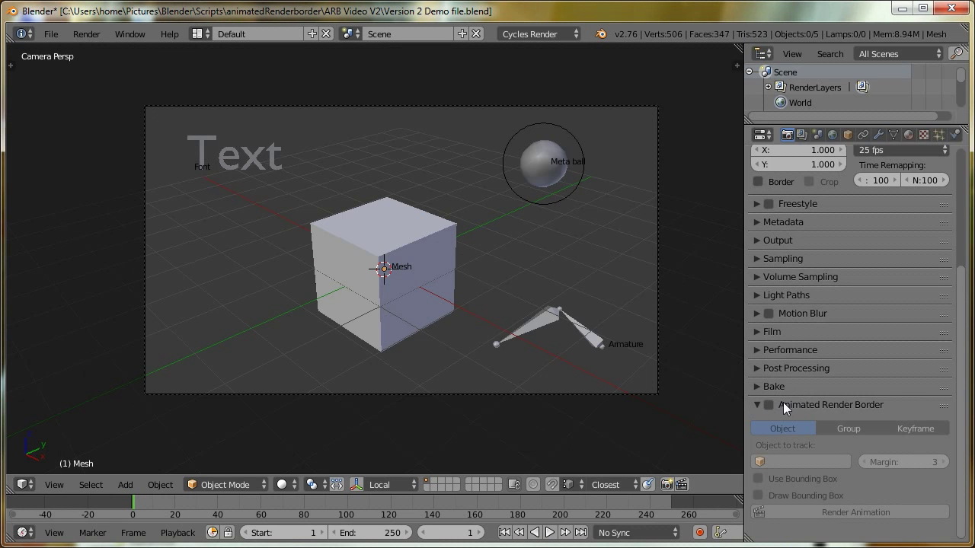
pyautogui.hotkey('ctrl', 'alt', 'u')
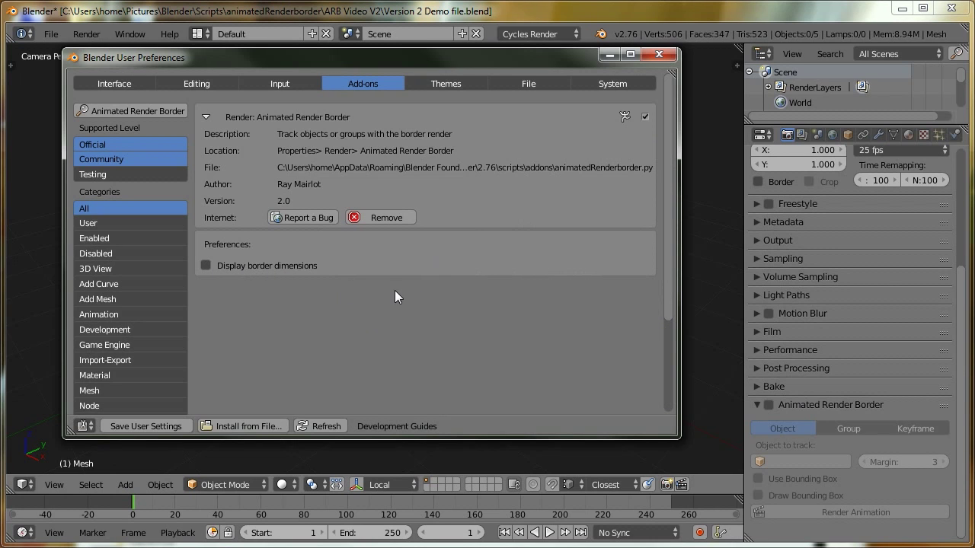
pyautogui.click(205, 266)
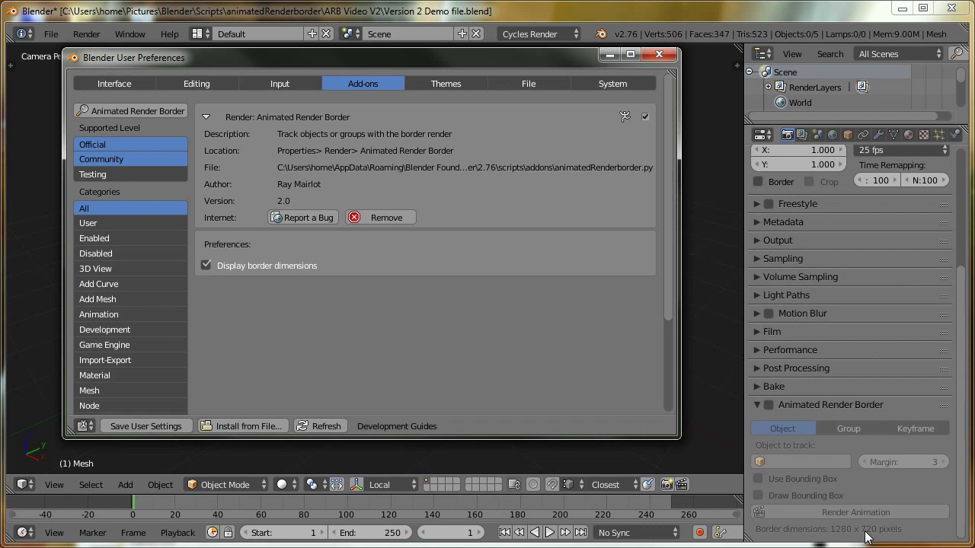
# - Turn on the animated render border, set Object to track to Mesh, and save the file
pyautogui.click(659, 55)
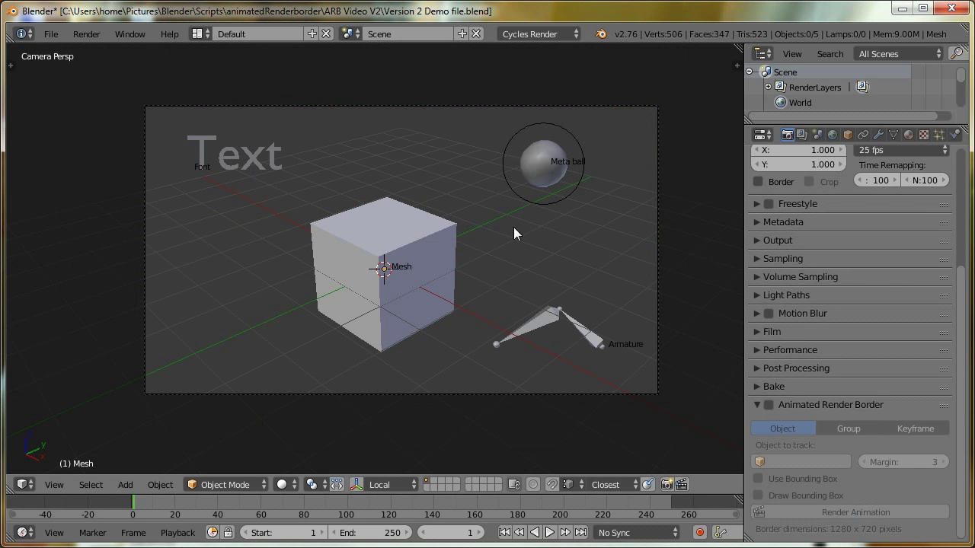
pyautogui.click(769, 404)
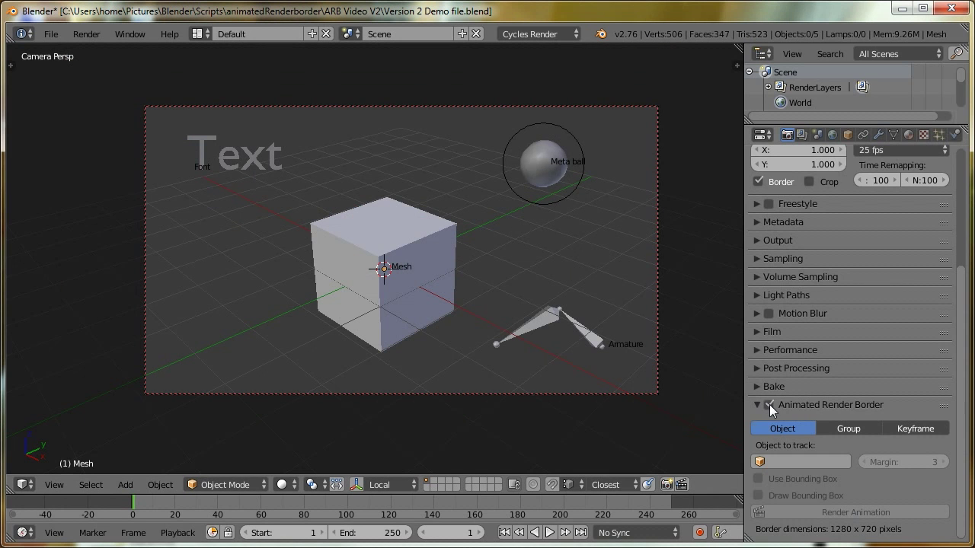
pyautogui.click(795, 461)
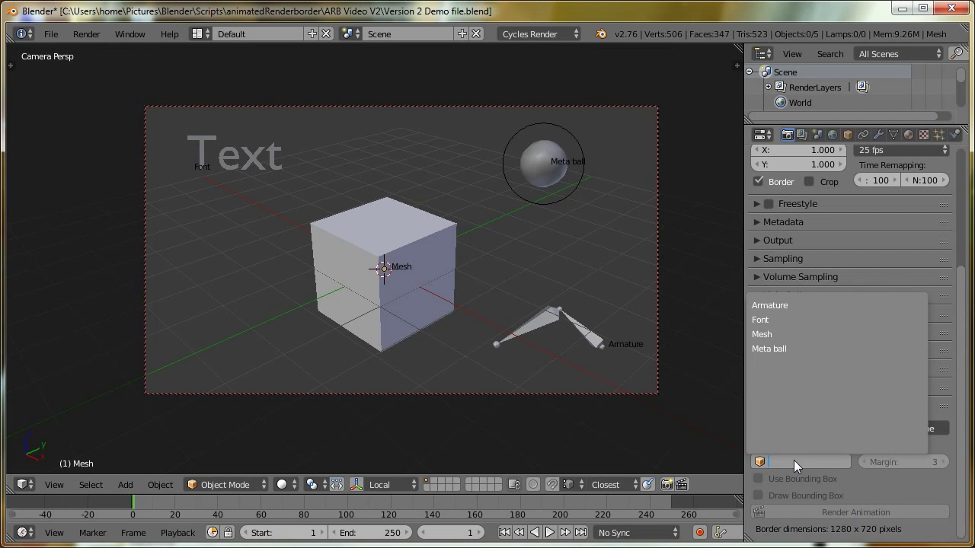
pyautogui.click(786, 335)
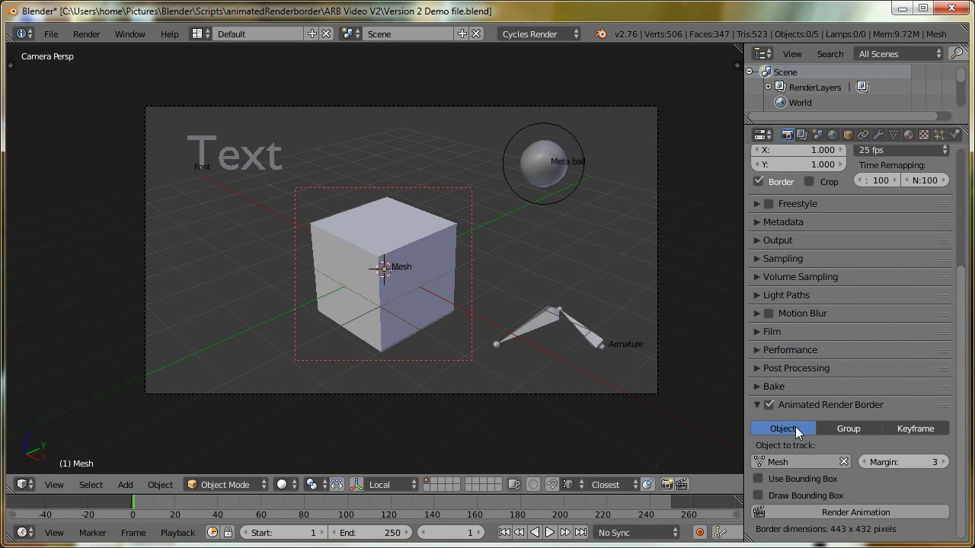
pyautogui.hotkey('ctrl', 's')
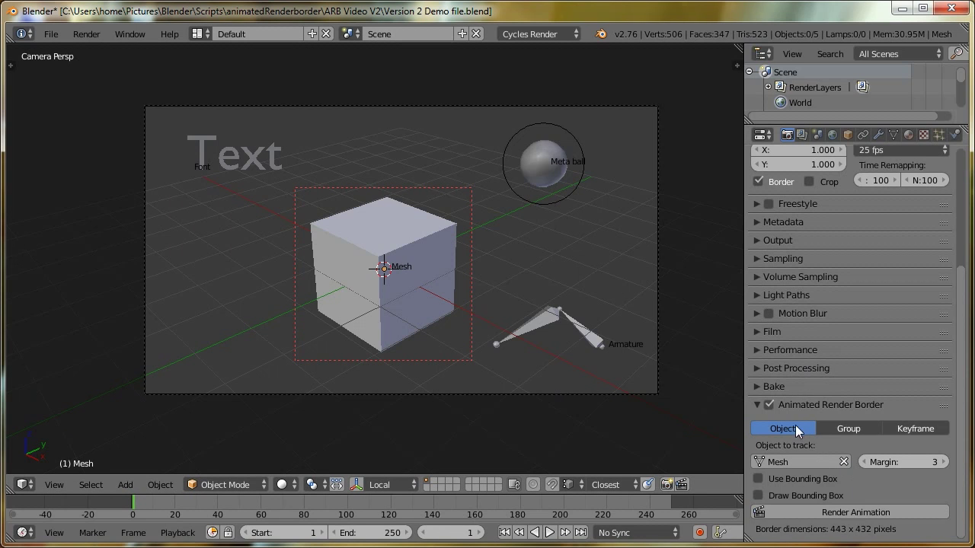
# - Render the animation with the 443 x 432 border tracking the Mesh cube
pyautogui.click(793, 510)
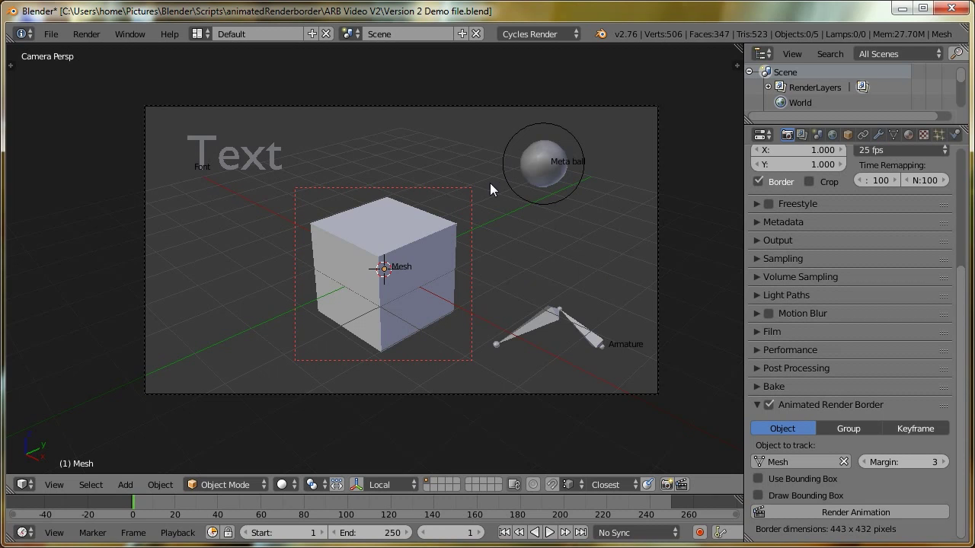
# - Select the cube, toggle Use Bounding Box on and off, then track the Font text
pyautogui.rightClick(406, 304)
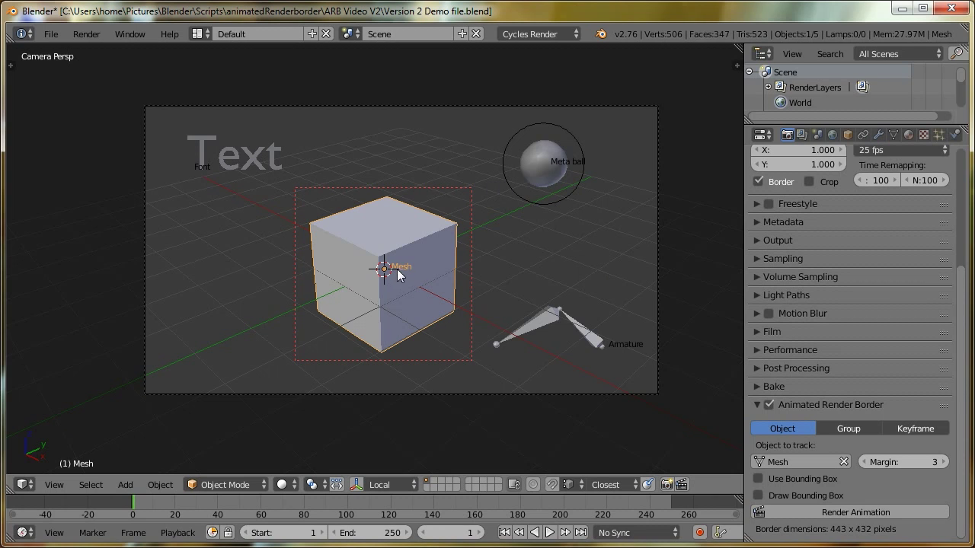
pyautogui.click(759, 479)
pyautogui.click(760, 477)
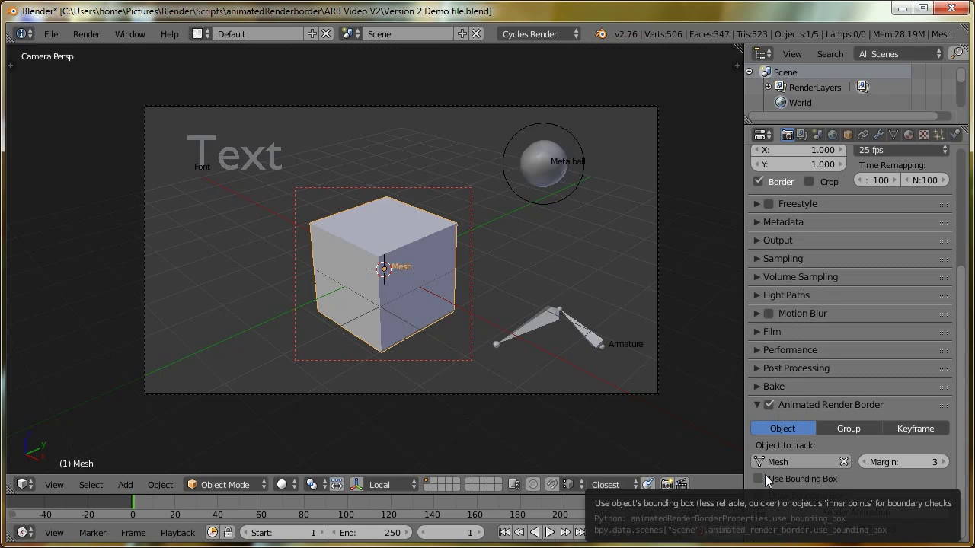
pyautogui.rightClick(235, 153)
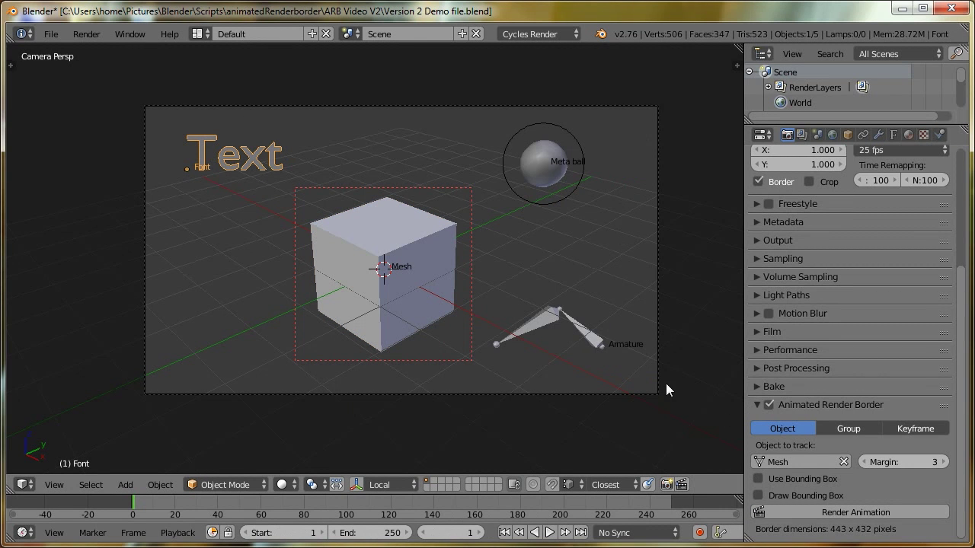
pyautogui.click(793, 460)
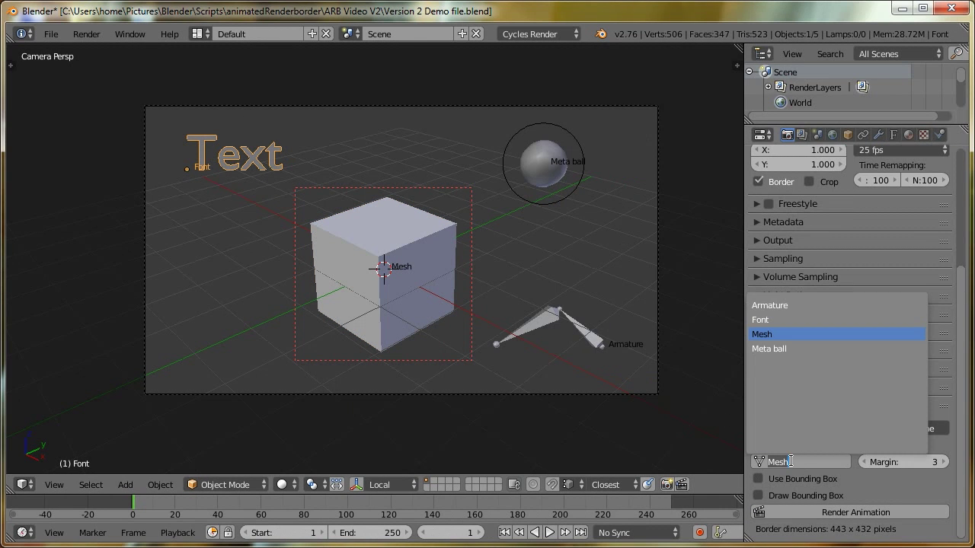
pyautogui.click(782, 320)
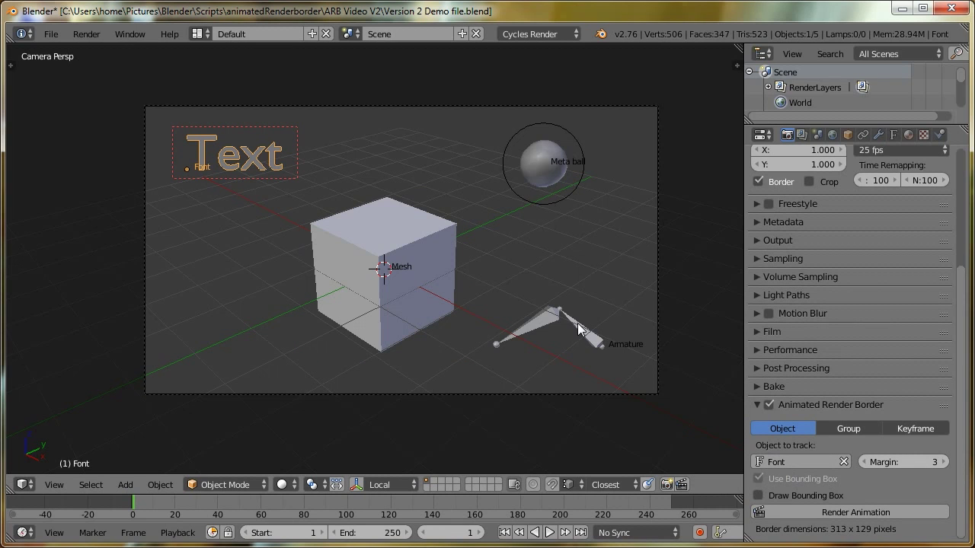
# - Track the Meta ball, then switch the tracked object back to the Mesh cube
pyautogui.rightClick(544, 163)
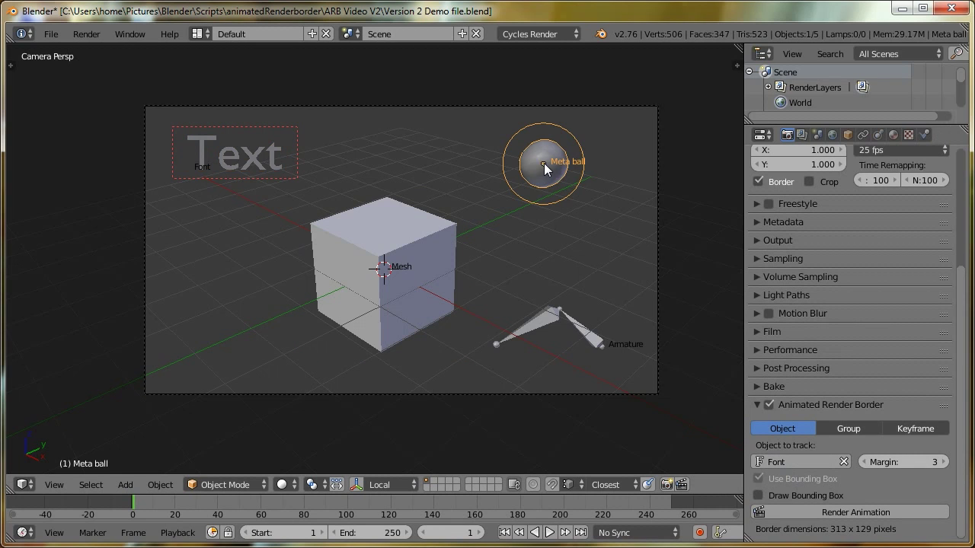
pyautogui.click(783, 463)
pyautogui.click(773, 349)
pyautogui.click(792, 462)
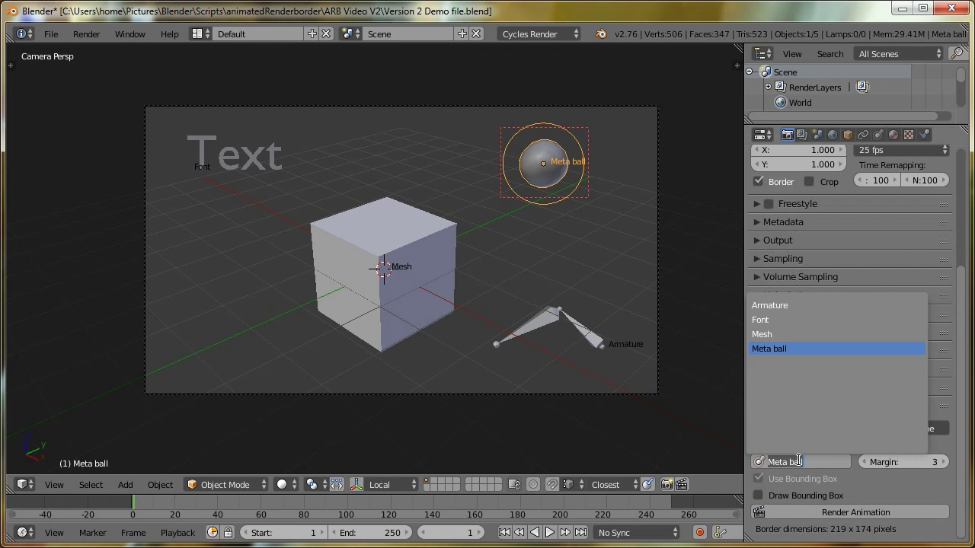
pyautogui.click(773, 335)
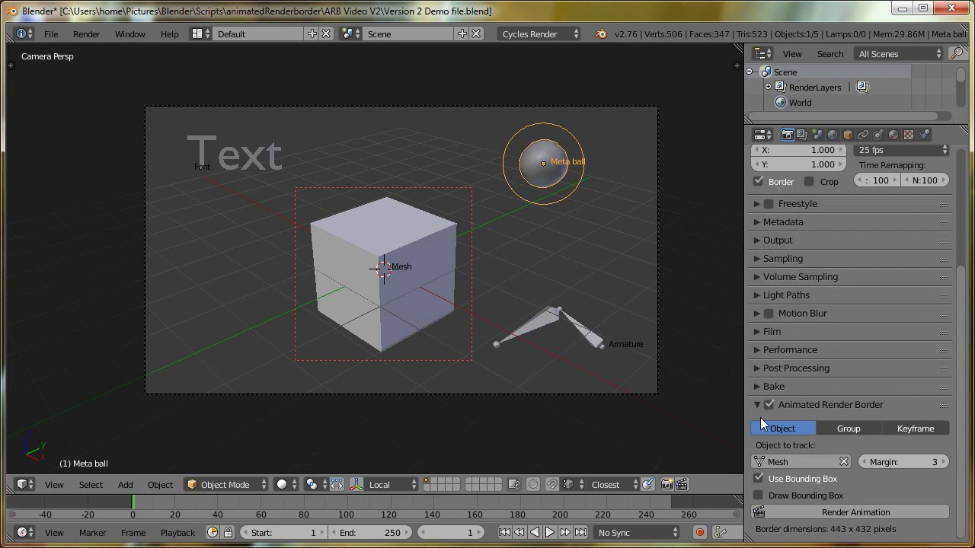
# - Track the Armature and compare bounding-box and bone-fitted borders, ending bone-fitted at 340 x 137
pyautogui.click(805, 462)
pyautogui.click(800, 308)
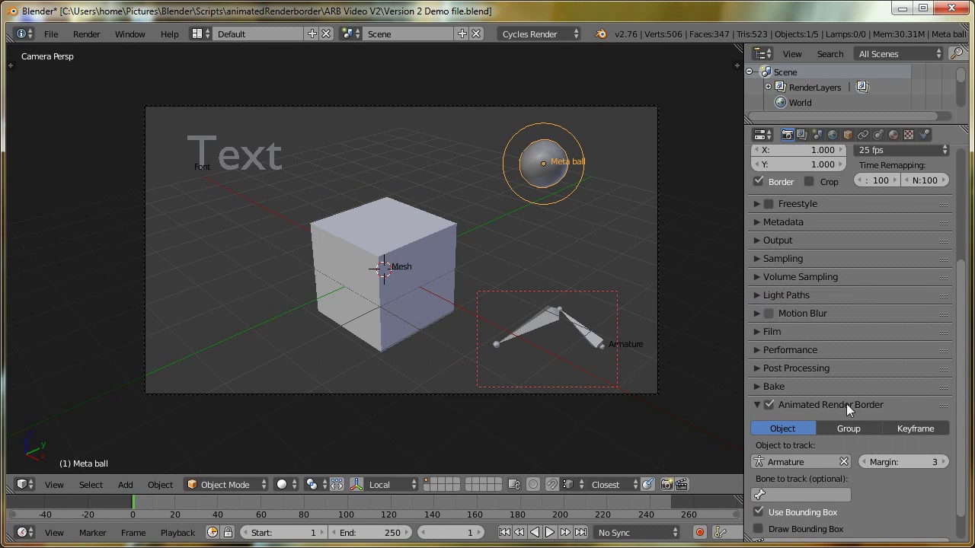
pyautogui.scroll(-1, 838, 350)
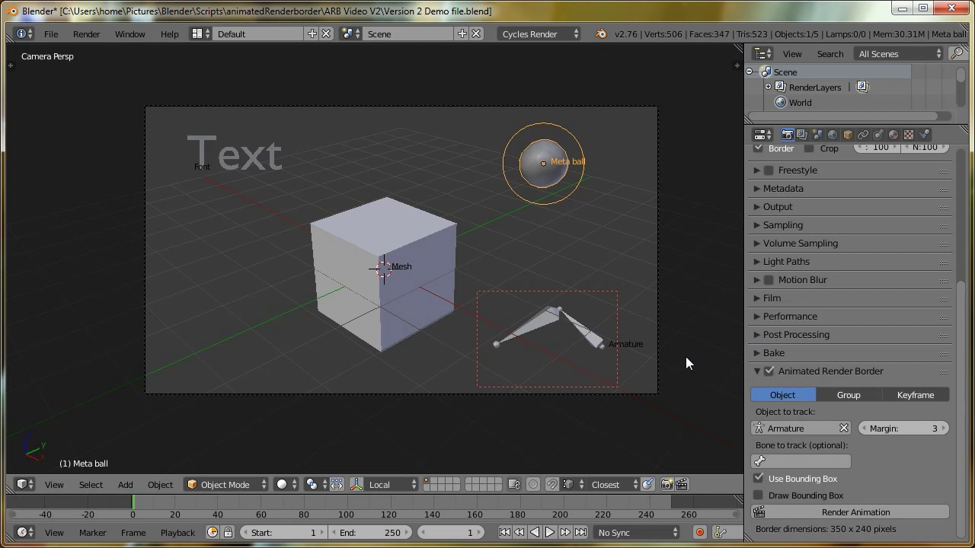
pyautogui.click(758, 479)
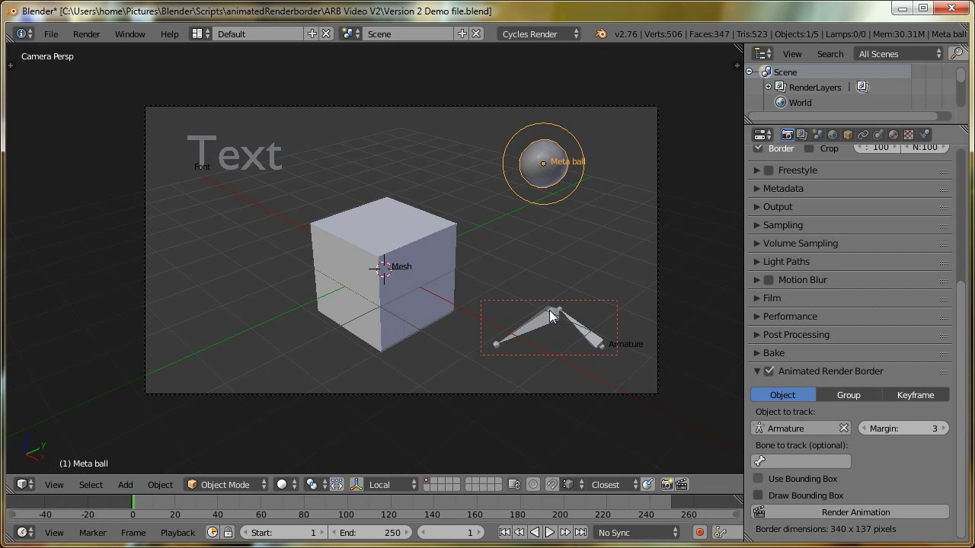
pyautogui.click(765, 474)
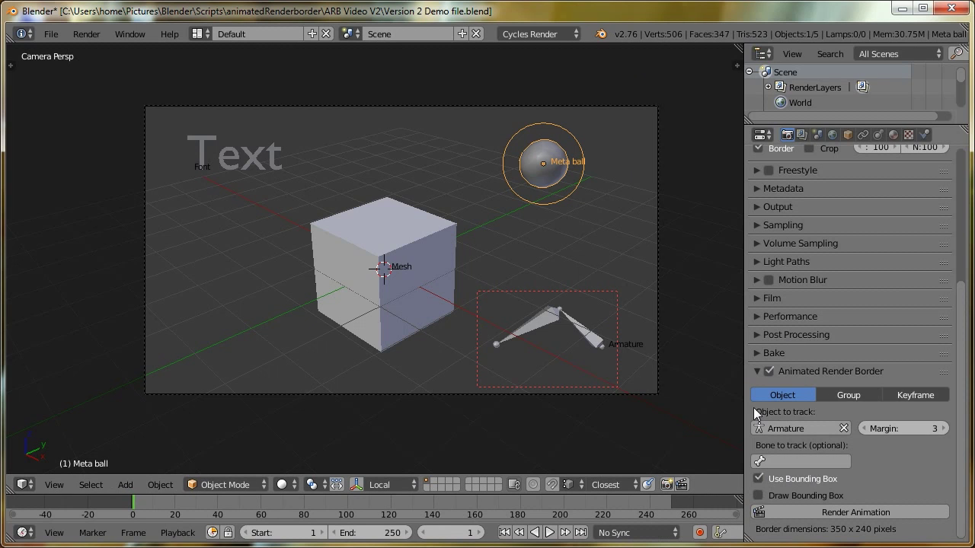
pyautogui.click(759, 478)
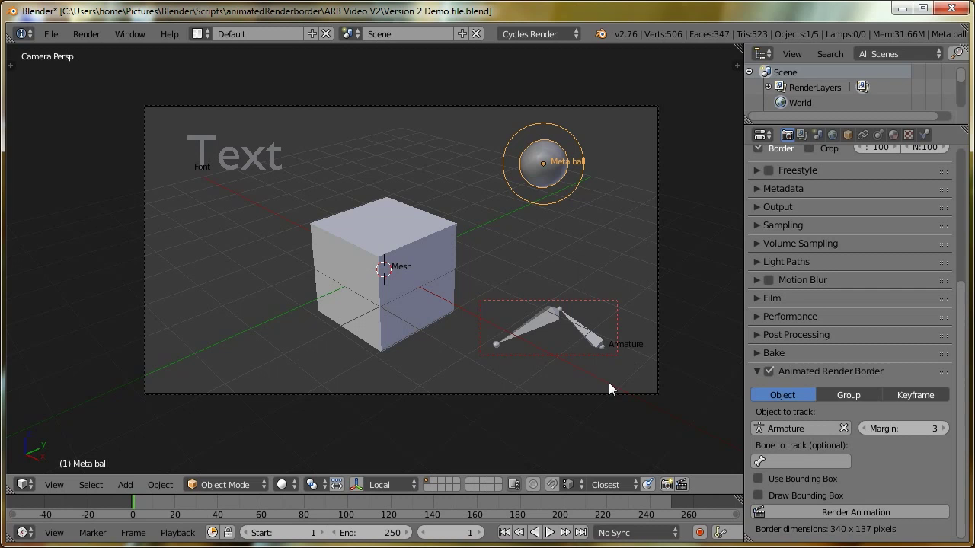
# - Follow Bone.001 during playback, then clear the bone to enclose the whole armature at frame 24
pyautogui.click(786, 461)
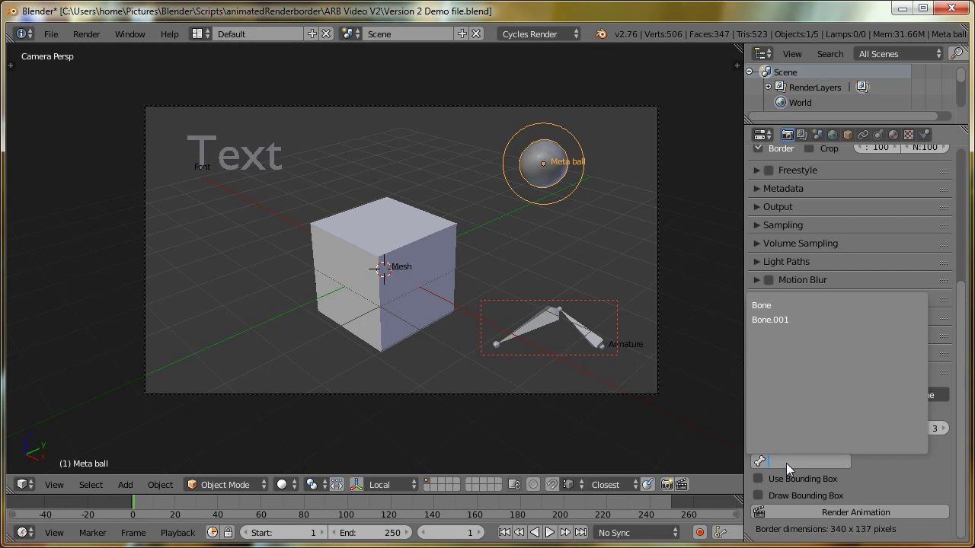
pyautogui.click(776, 317)
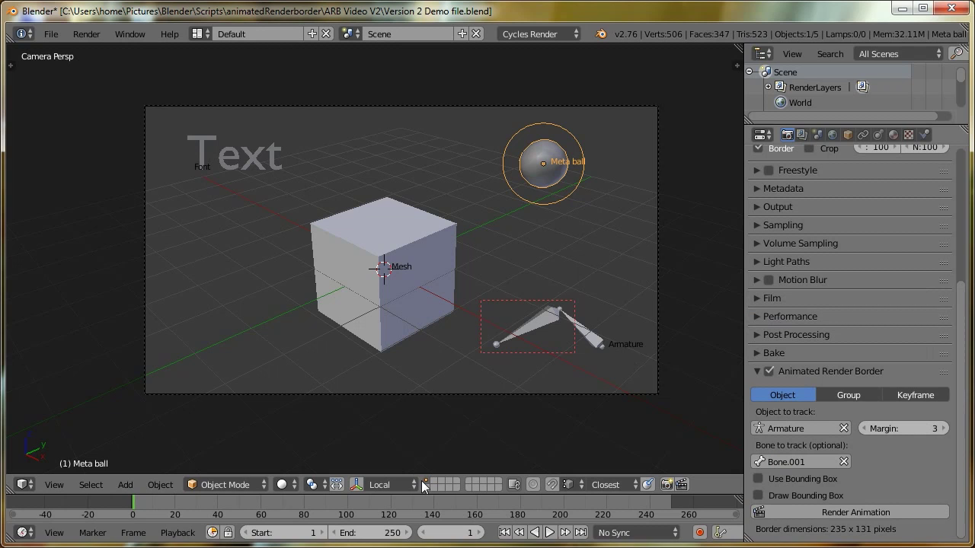
pyautogui.hotkey('alt', 'a')
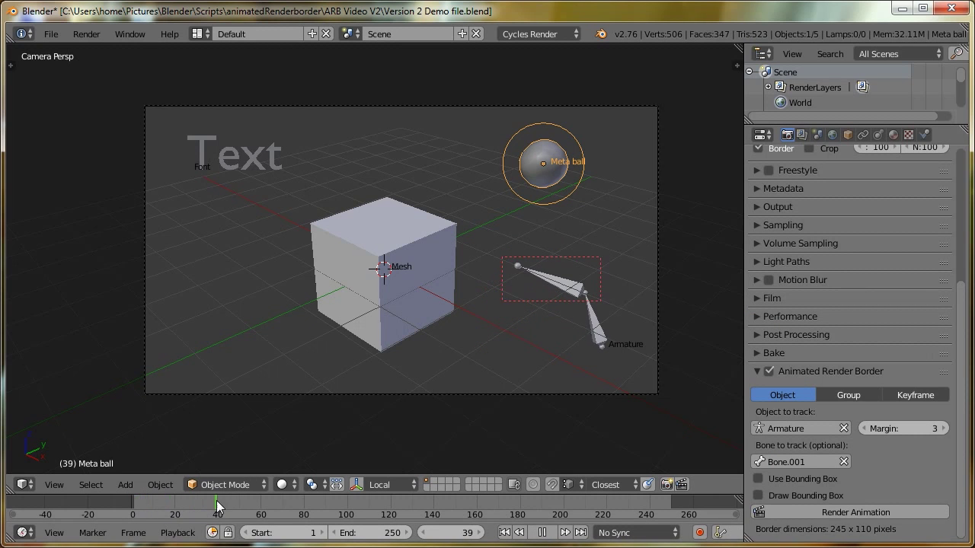
pyautogui.hotkey('alt', 'a')
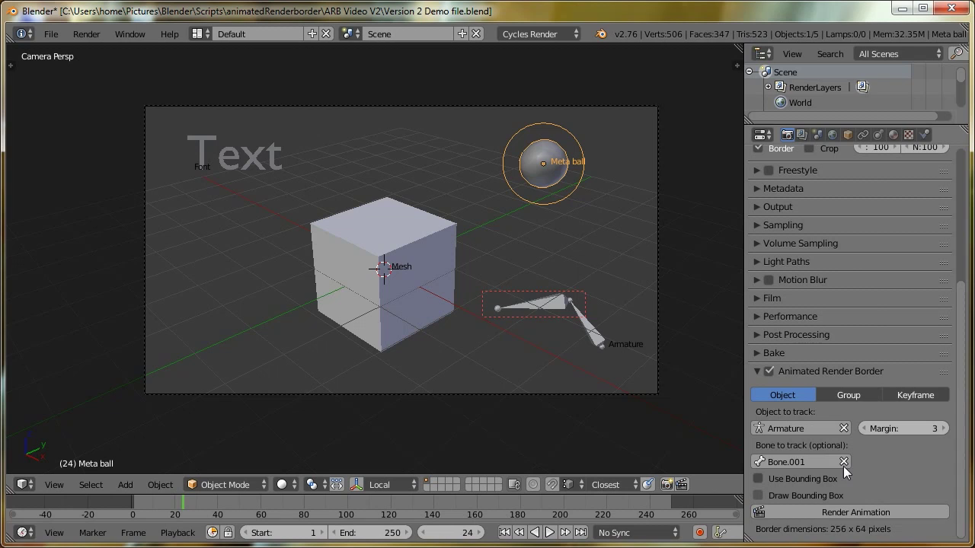
pyautogui.click(844, 461)
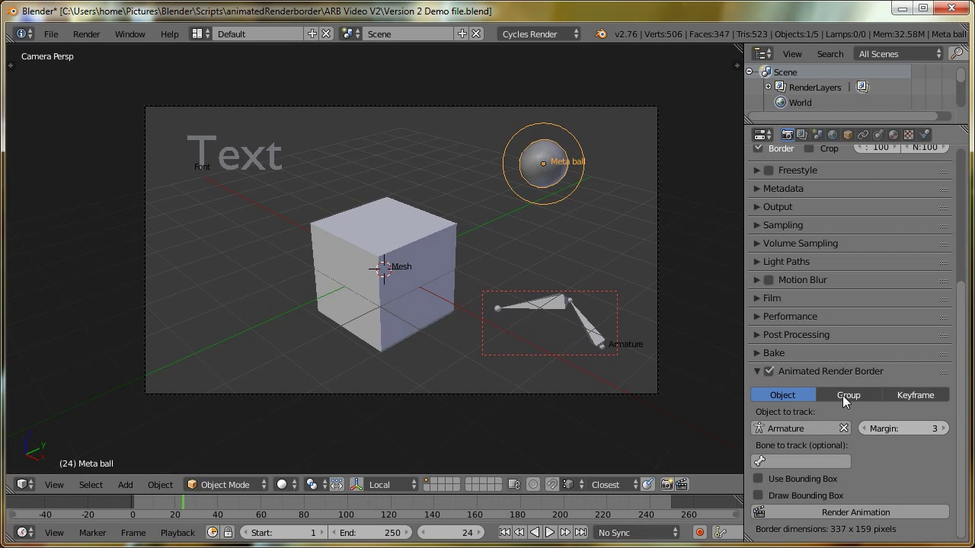
# - Switch the border to Keyframe mode, try and undo a Min X change, and begin drawing at frame 1
pyautogui.click(908, 395)
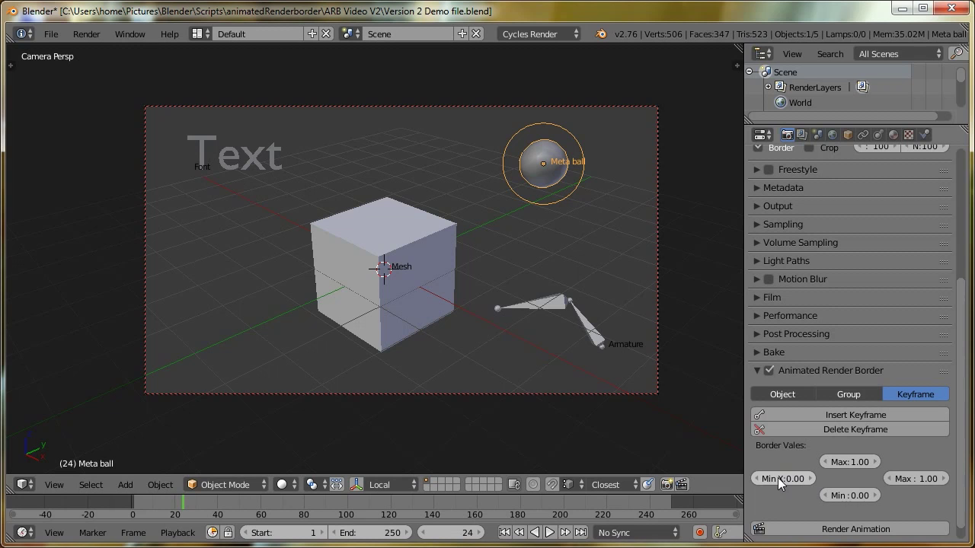
pyautogui.moveTo(777, 478)
pyautogui.mouseDown()
pyautogui.moveTo(856, 468)
pyautogui.moveTo(853, 478)
pyautogui.moveTo(773, 492)
pyautogui.mouseUp()
pyautogui.hotkey('ctrl', 'z')
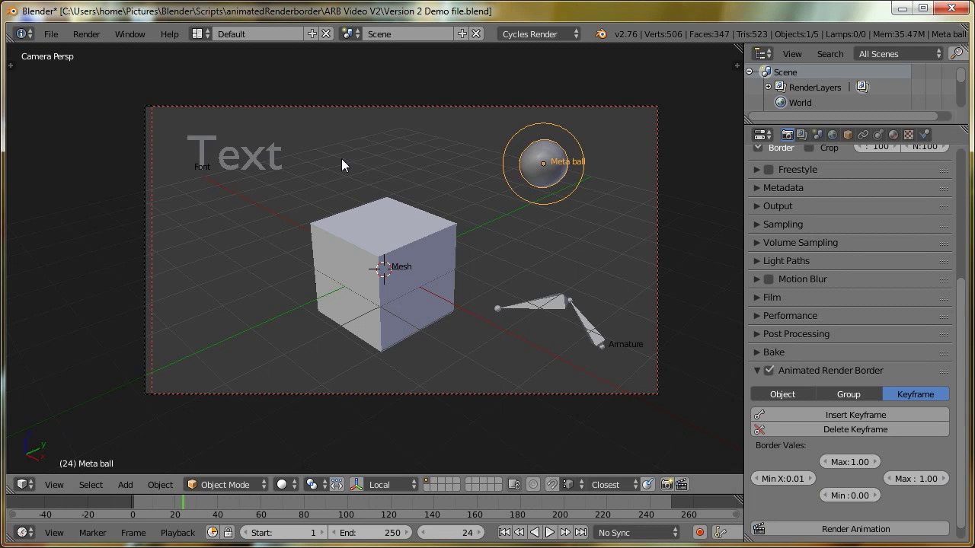
pyautogui.click(505, 534)
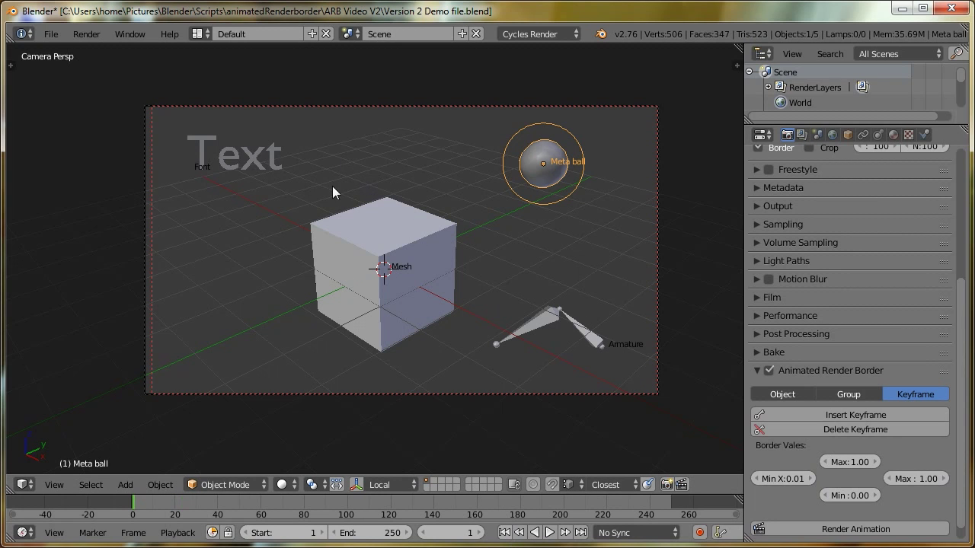
pyautogui.hotkey('ctrl', 'b')
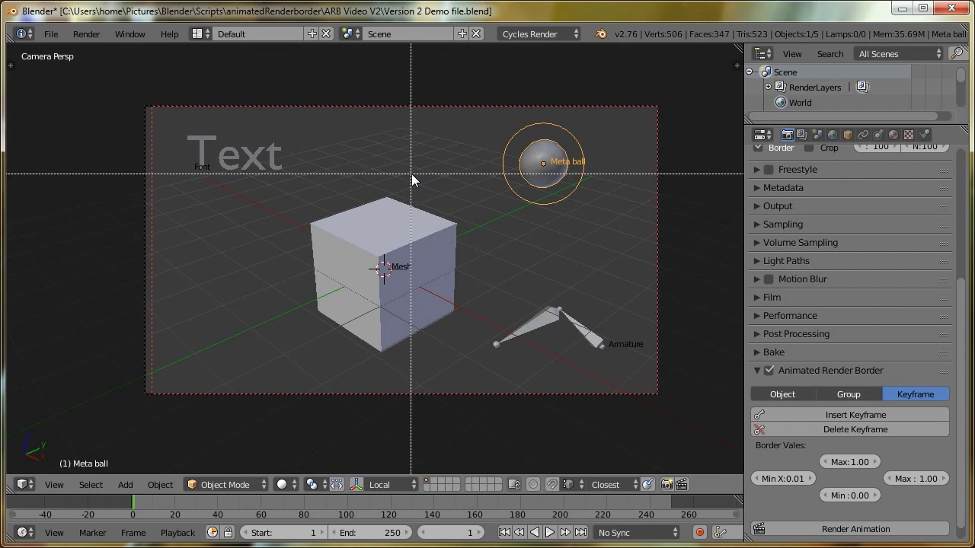
# - Draw a render border above the cube and keyframe it at frame 1
pyautogui.click(421, 171)
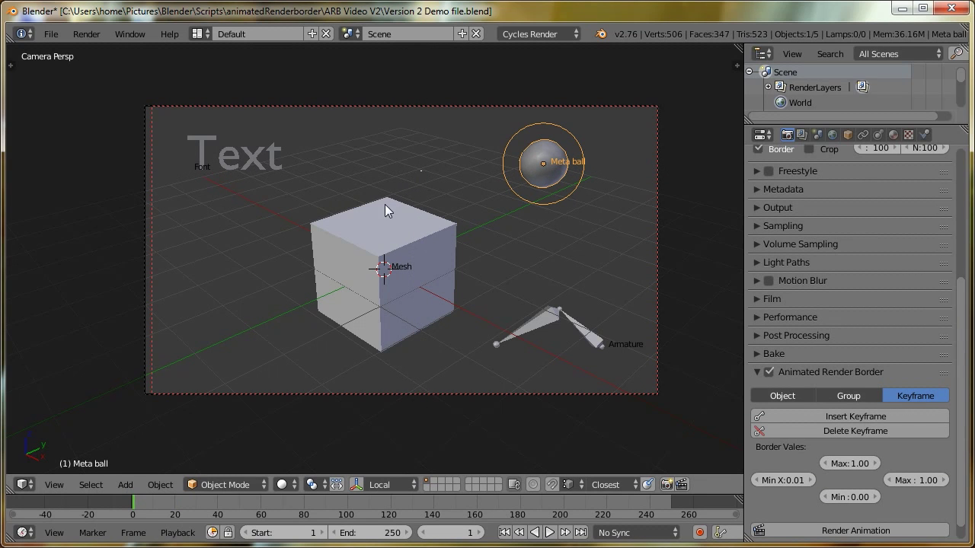
pyautogui.moveTo(385, 205); pyautogui.dragTo(346, 236)
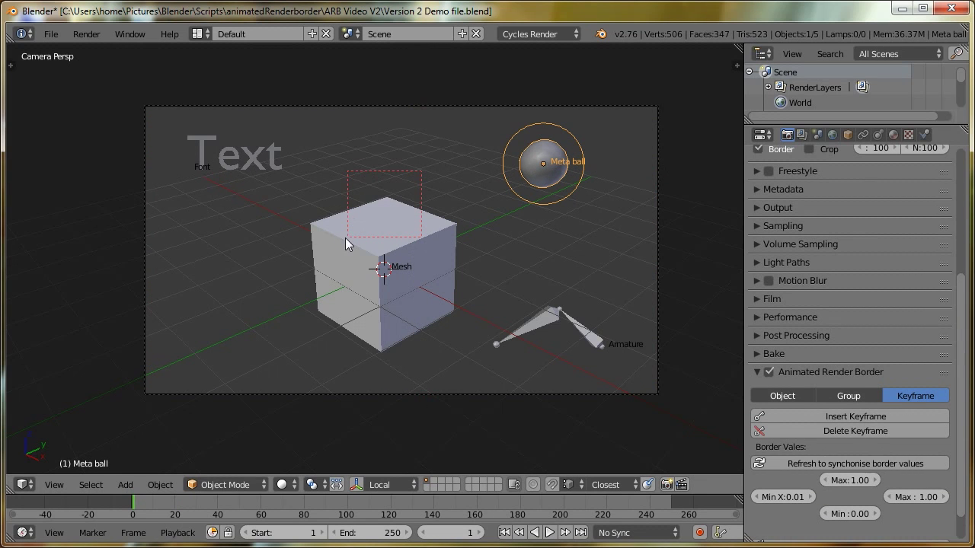
pyautogui.click(822, 415)
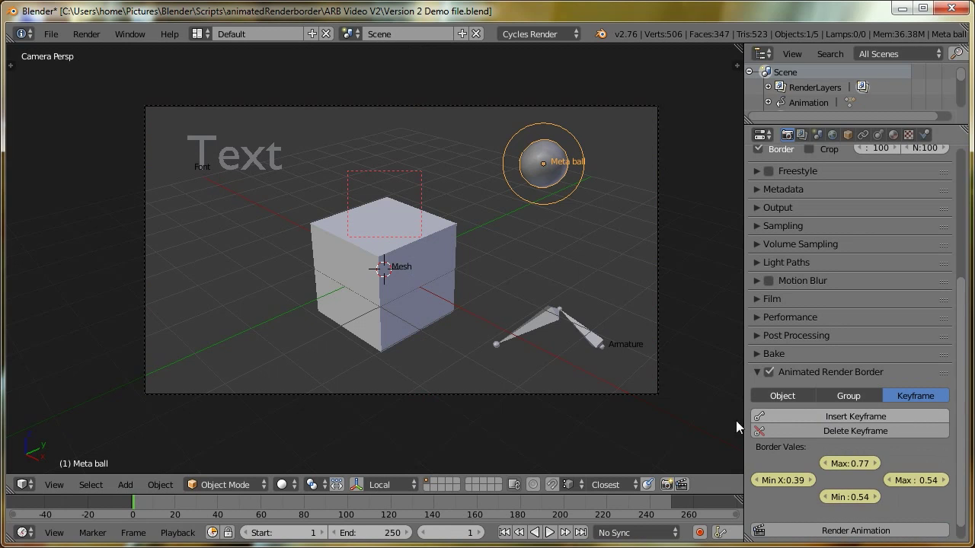
# - At frame 43, draw a border around the meta ball and keyframe it
pyautogui.moveTo(169, 506); pyautogui.dragTo(224, 502)
pyautogui.hotkey('ctrl', 'b')
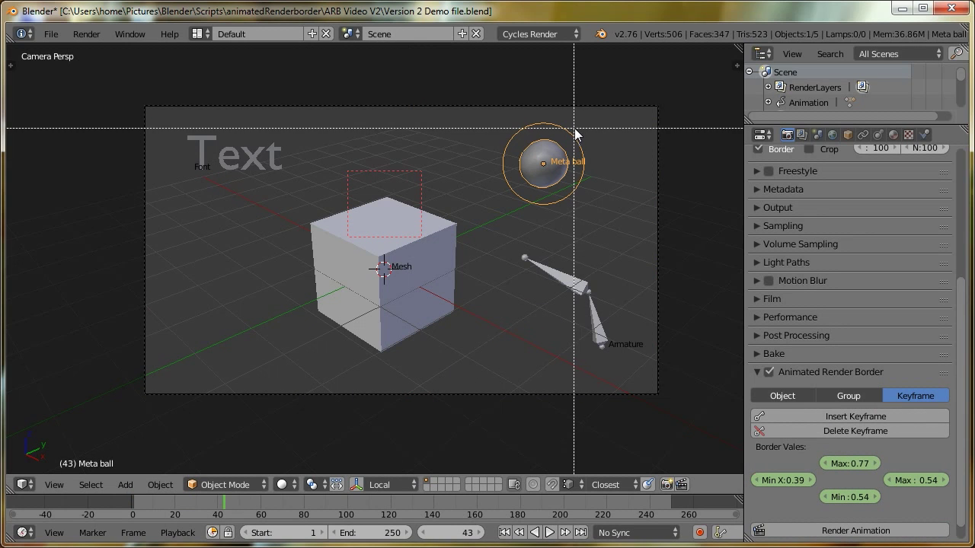
pyautogui.moveTo(585, 122); pyautogui.dragTo(504, 201)
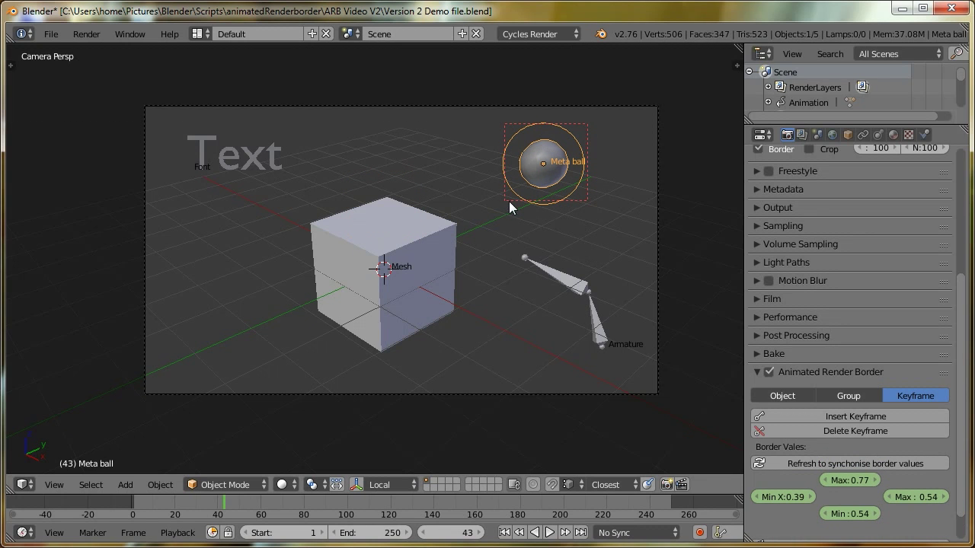
pyautogui.click(785, 413)
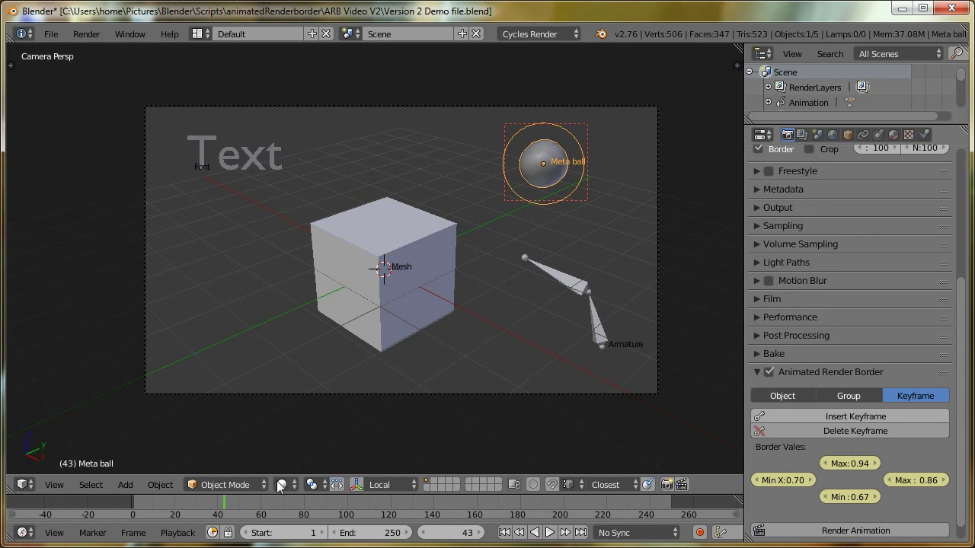
# - Preview the border animation, playing it in reverse and scrubbing toward the start
pyautogui.click(226, 511)
pyautogui.hotkey('shift', 'alt', 'a')
pyautogui.moveTo(189, 501); pyautogui.dragTo(140, 498)
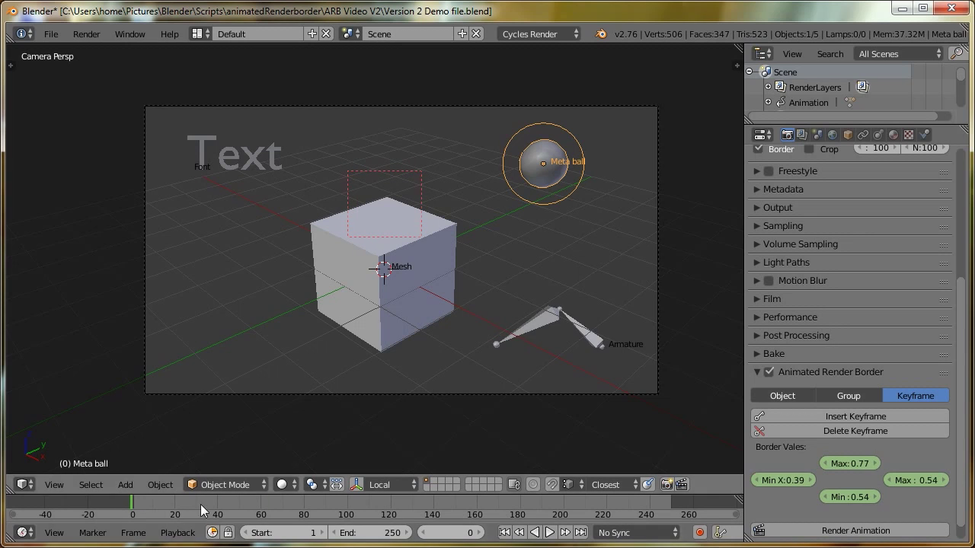
# - Stop playback and draw a border over the cube's top (Min X 0.70, Max X 0.86, Min Y 0.67, Max Y 0.94)
pyautogui.press('Up')
pyautogui.hotkey('ctrl', 'b')
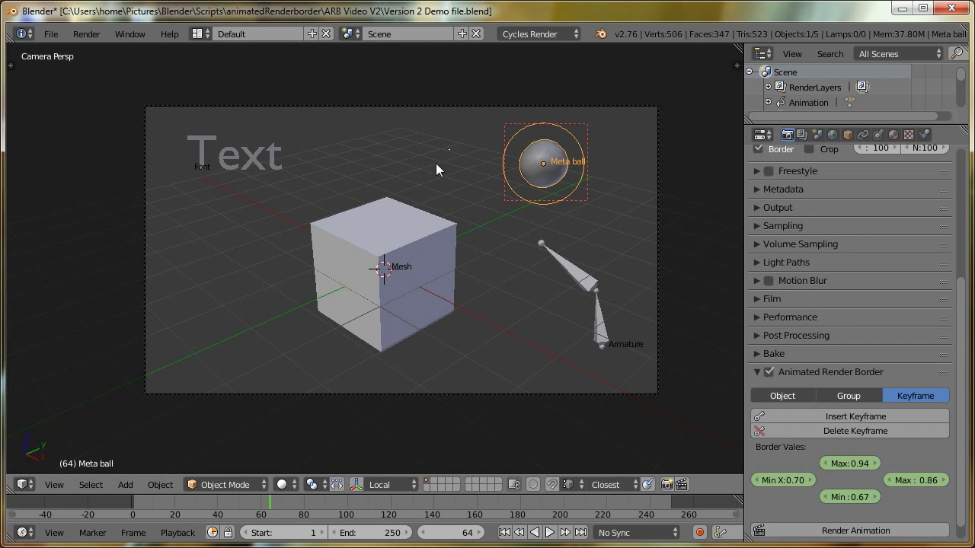
pyautogui.moveTo(449, 149); pyautogui.dragTo(325, 253)
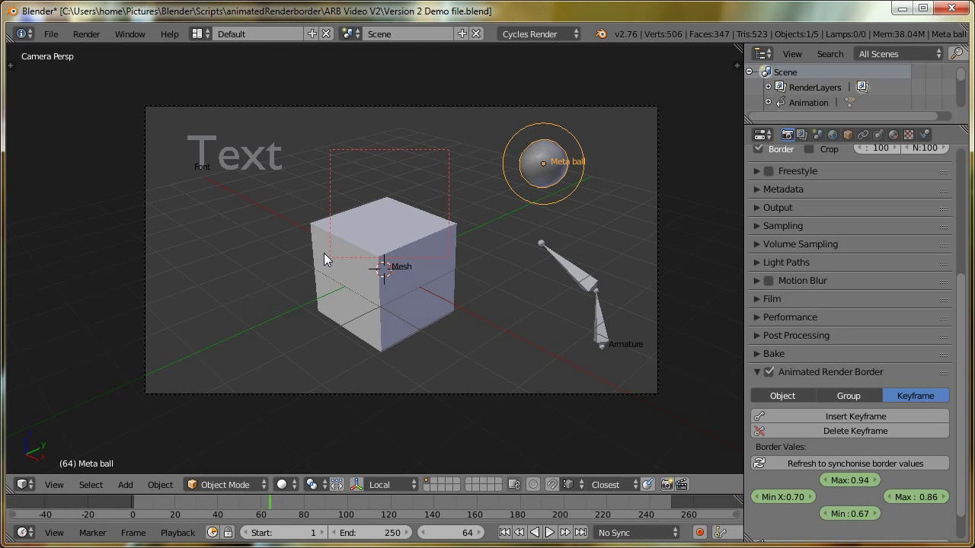
# - Refresh values, keyframe the border with Min X 0.33 at frame 64, then key the X values at frame 91
pyautogui.click(797, 463)
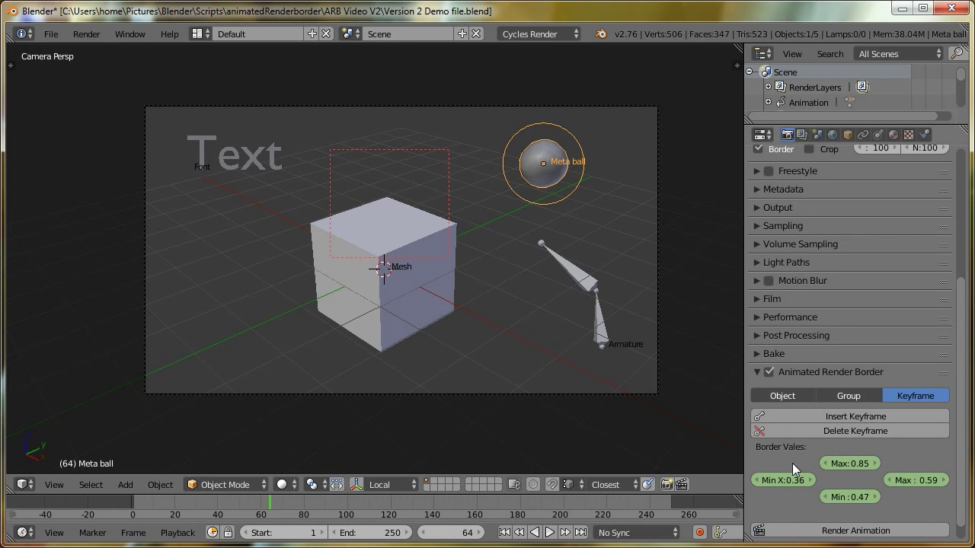
pyautogui.moveTo(808, 478); pyautogui.dragTo(792, 479)
pyautogui.click(790, 419)
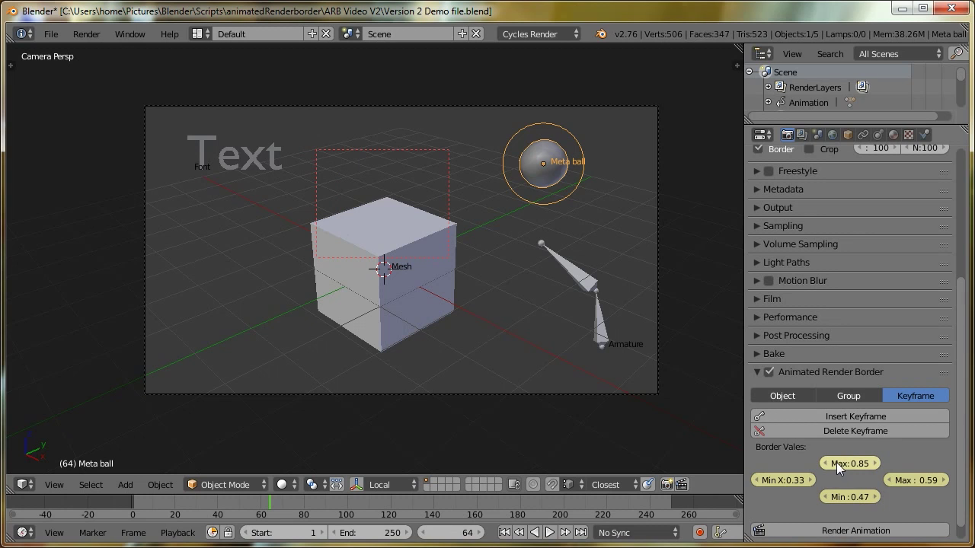
pyautogui.click(327, 508)
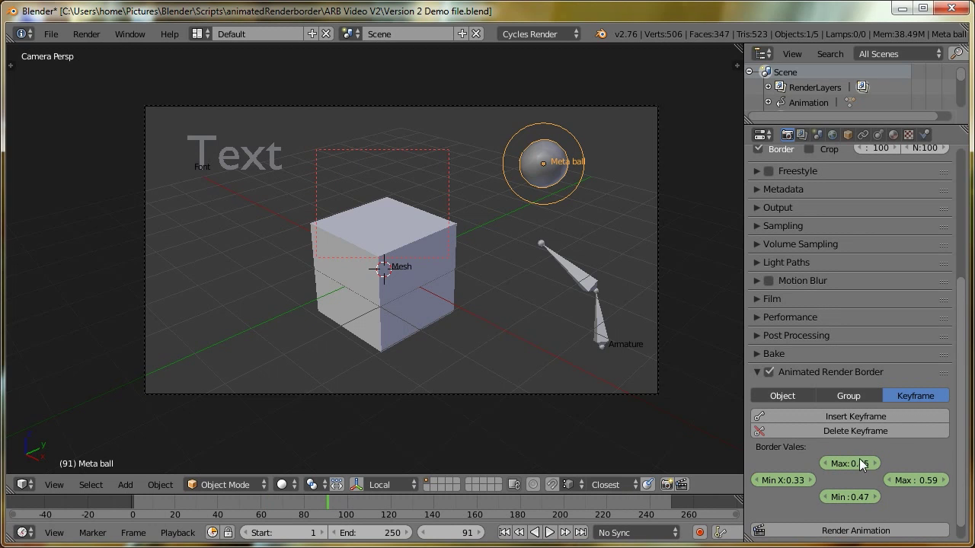
pyautogui.press('i')
pyautogui.press('i')
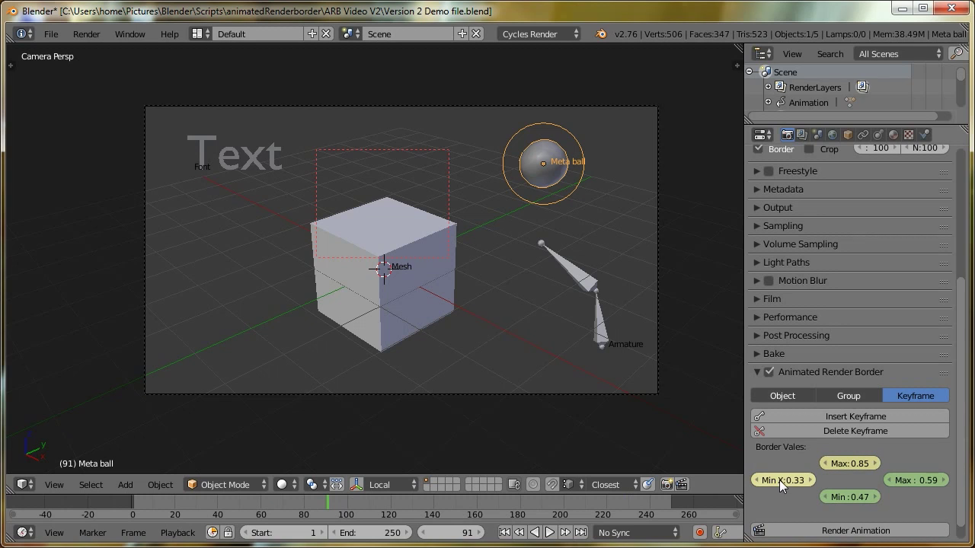
# - Delete the frame-91 border keyframes and pull the border's right edge in to 0.55
pyautogui.click(831, 431)
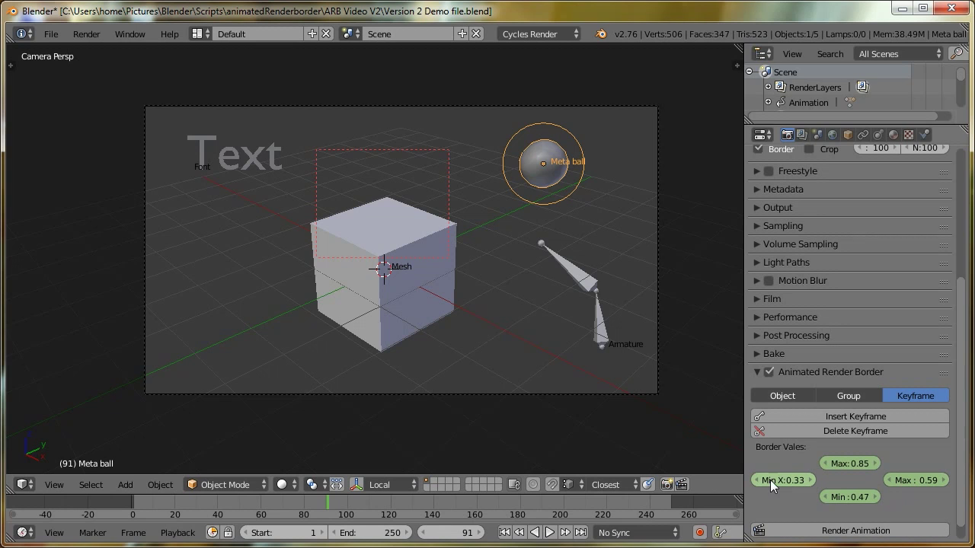
pyautogui.moveTo(925, 482); pyautogui.dragTo(887, 452)
# - Switch the border to single-object tracking and toggle the armature's bounding box off and on
pyautogui.click(789, 397)
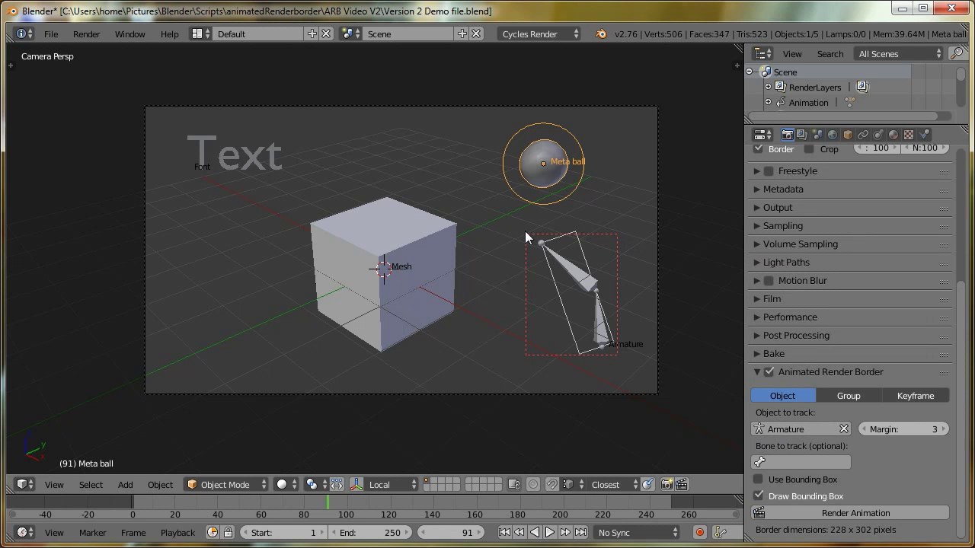
pyautogui.click(760, 496)
pyautogui.click(760, 496)
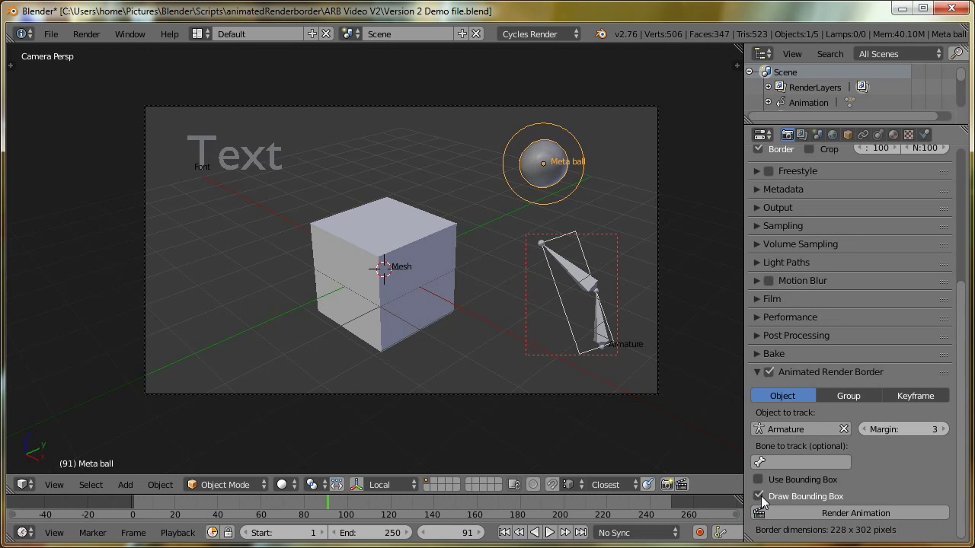
# - Make the border track the Mesh cube, then the Font text object
pyautogui.click(792, 429)
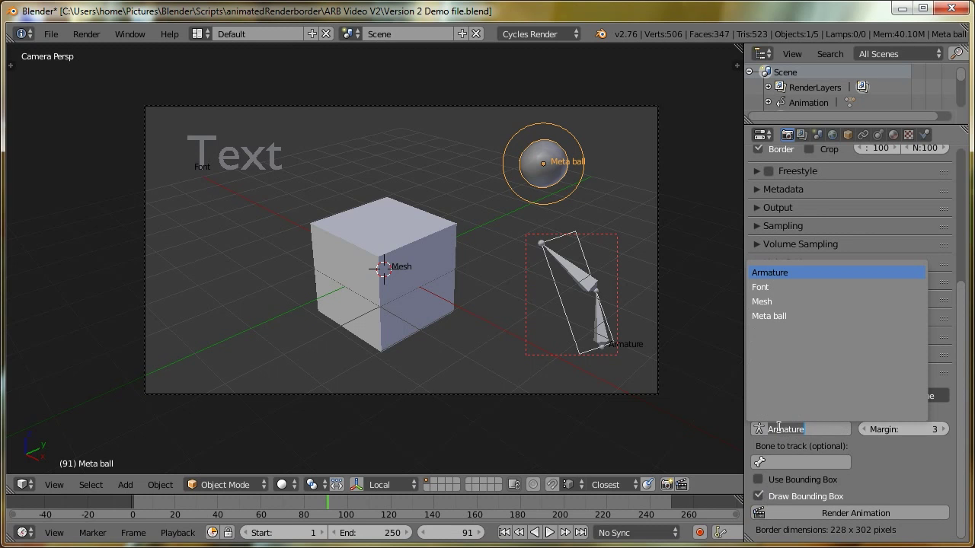
pyautogui.click(772, 302)
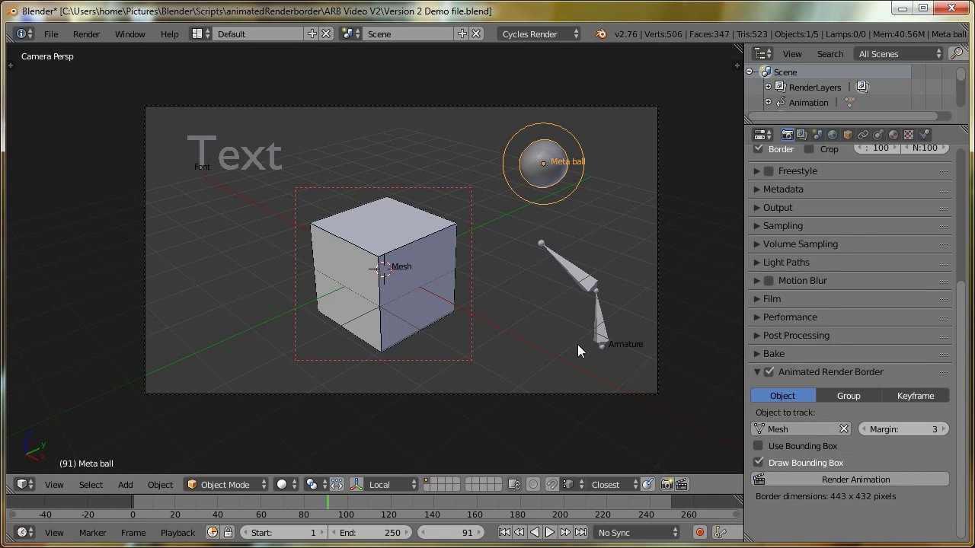
pyautogui.click(822, 430)
pyautogui.click(777, 286)
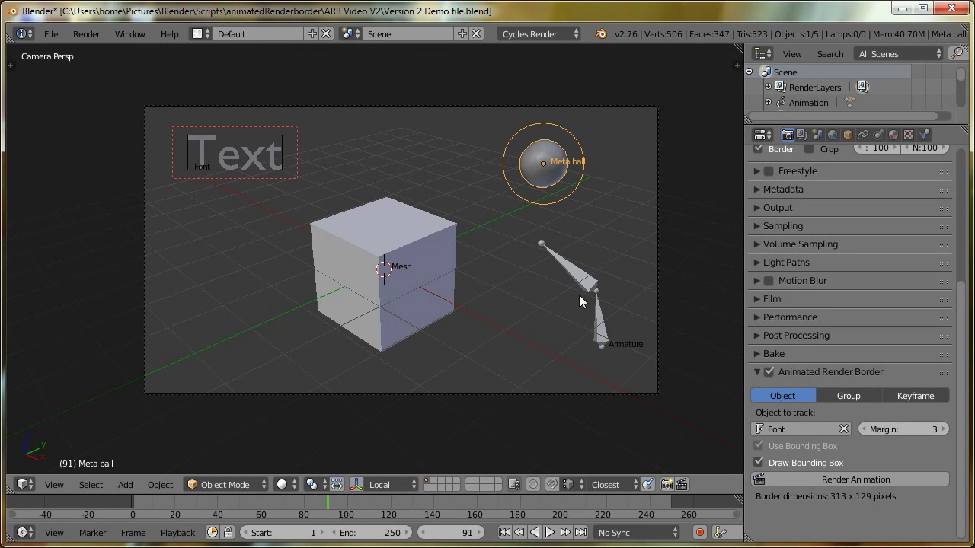
# - Put the Text object and the meta ball into a new group with Ctrl+G
pyautogui.rightClick(249, 157)
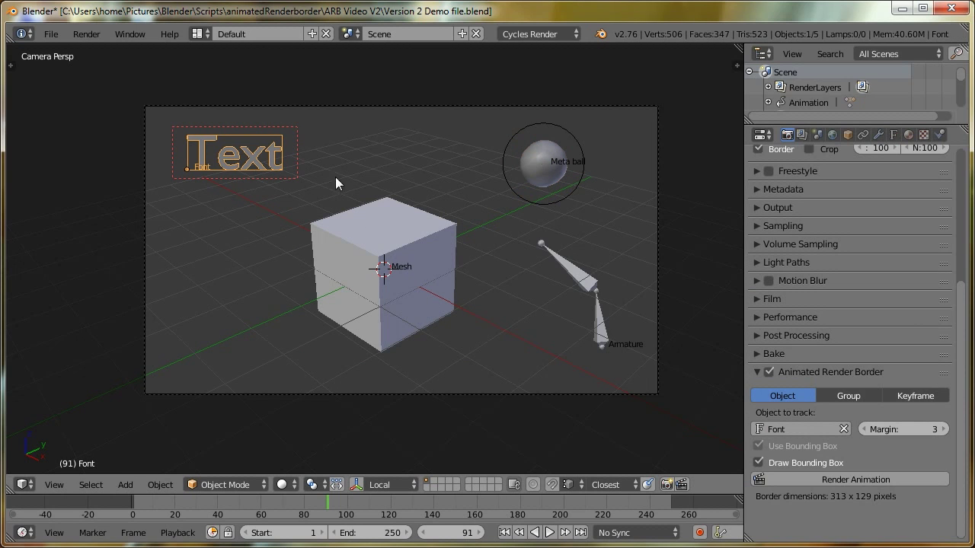
pyautogui.keyDown('shift'); pyautogui.rightClick(547, 156); pyautogui.keyUp('shift')
pyautogui.hotkey('ctrl', 'g')
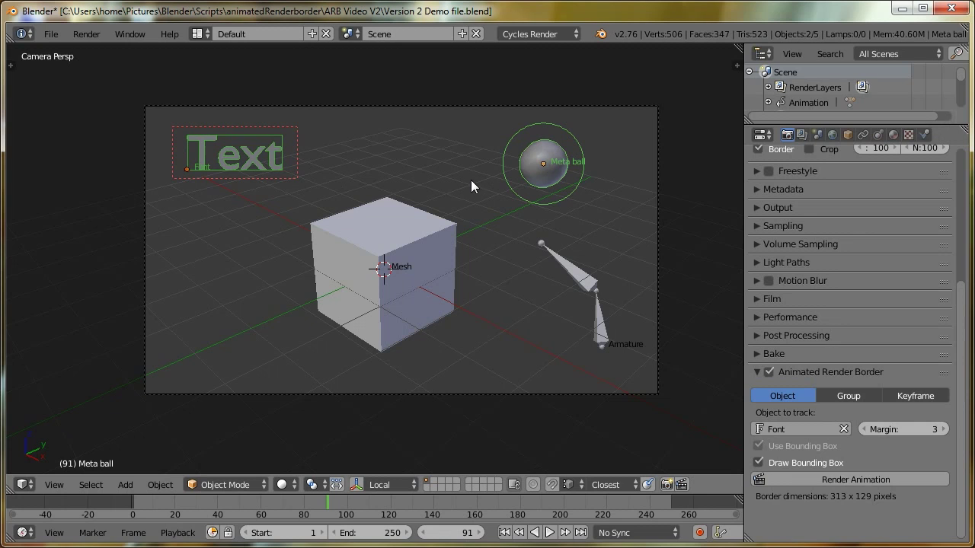
# - Have the border track the group named Group, then return to tracking the Font object
pyautogui.click(847, 396)
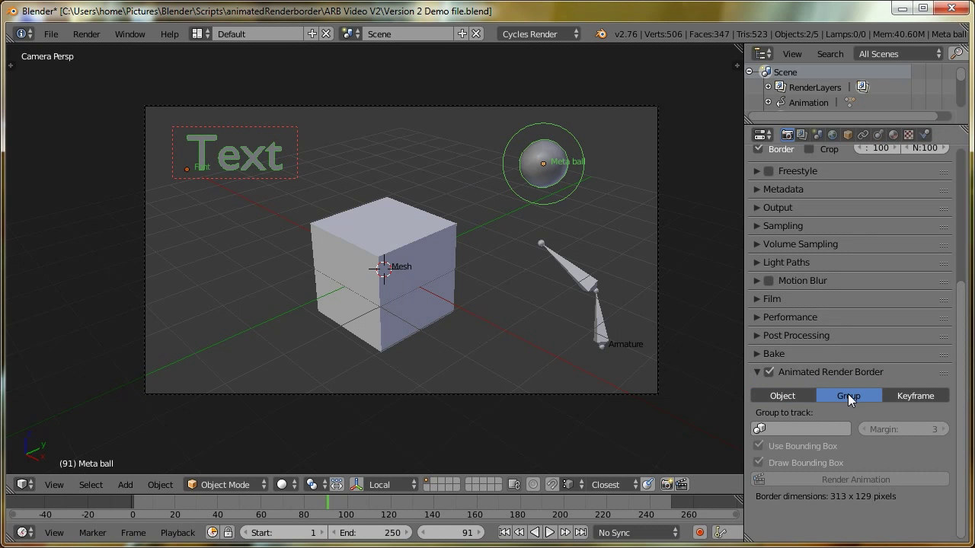
pyautogui.click(792, 426)
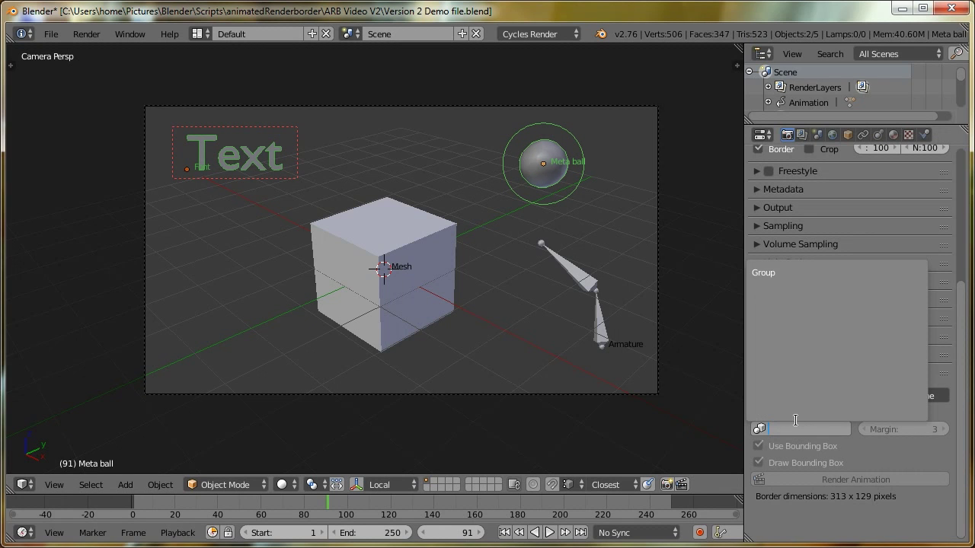
pyautogui.click(773, 276)
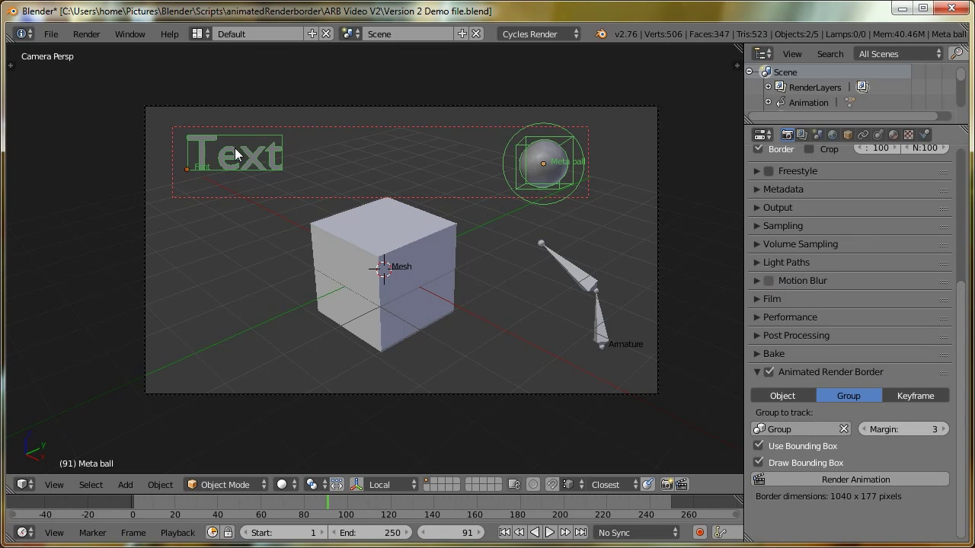
pyautogui.click(780, 396)
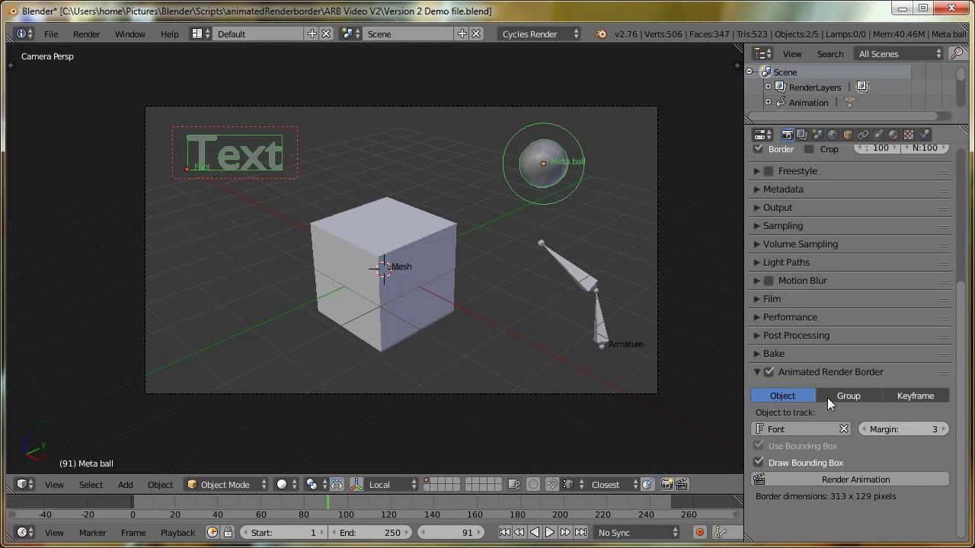
pyautogui.click(916, 396)
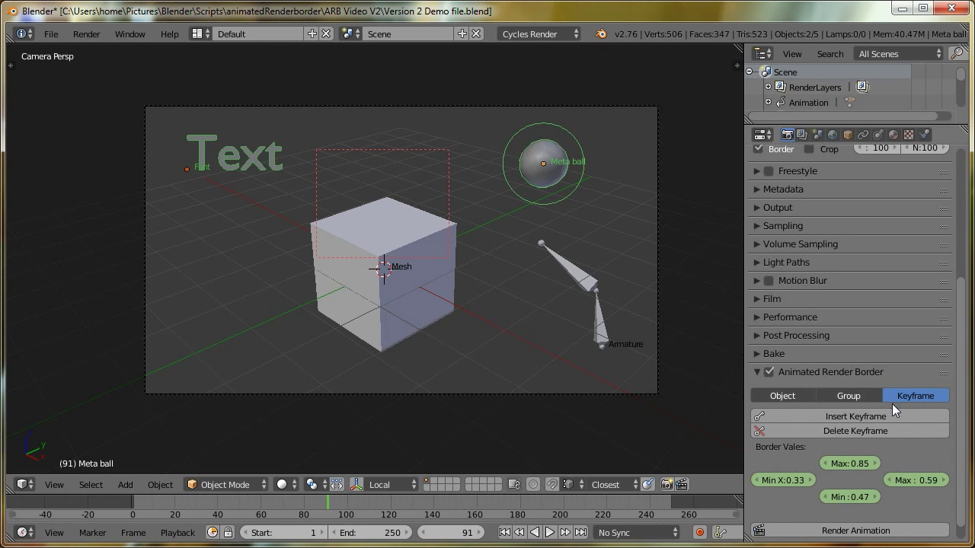